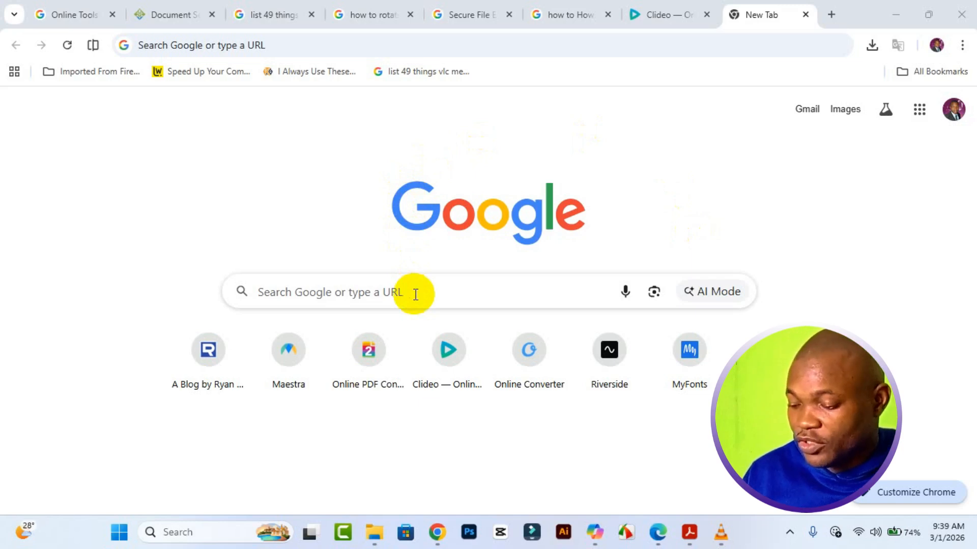
click(415, 294)
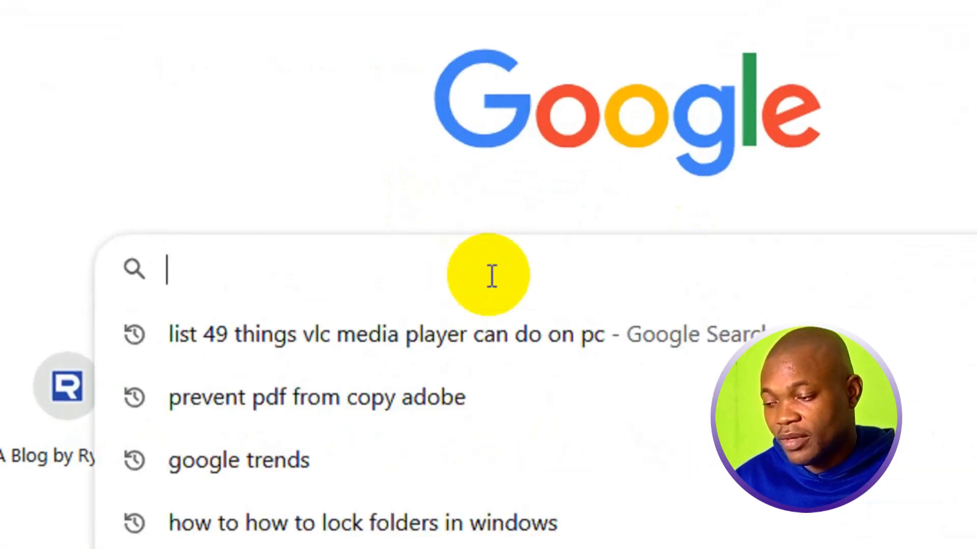
text(https://www.pdf2go.com/)
drag(491, 278, 146, 272)
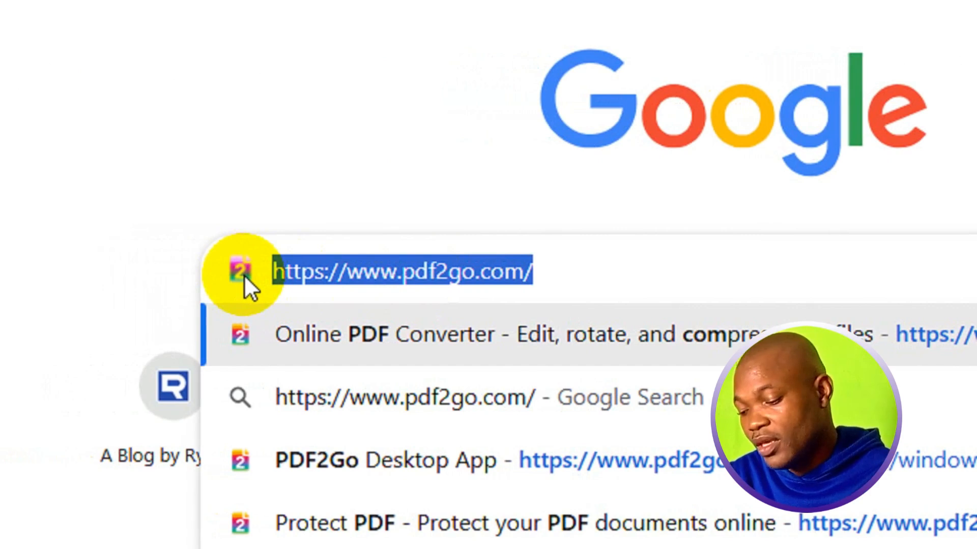
key(End)
key(BackSpace)
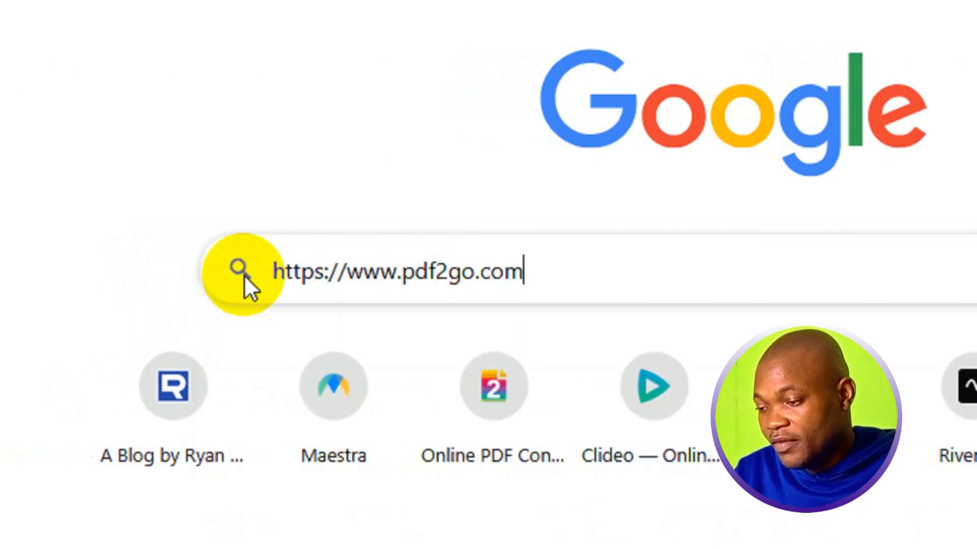
key(Return)
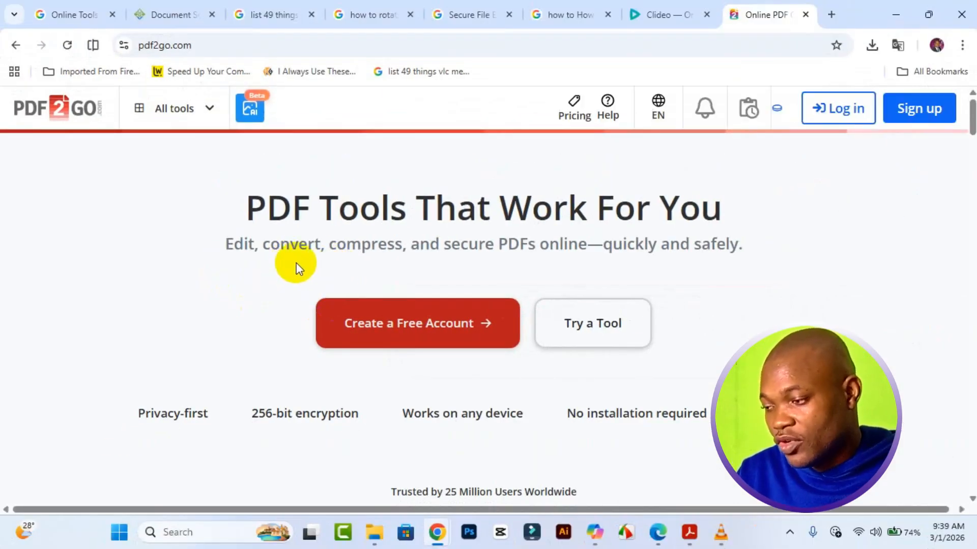
- Go to PDF2Go's Protect PDF tool through the All tools list
click(200, 121)
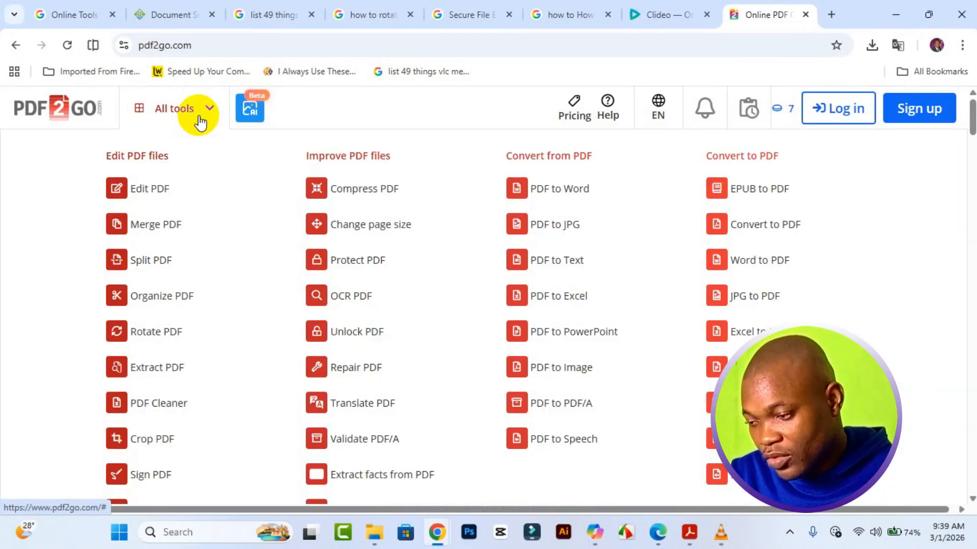
click(365, 259)
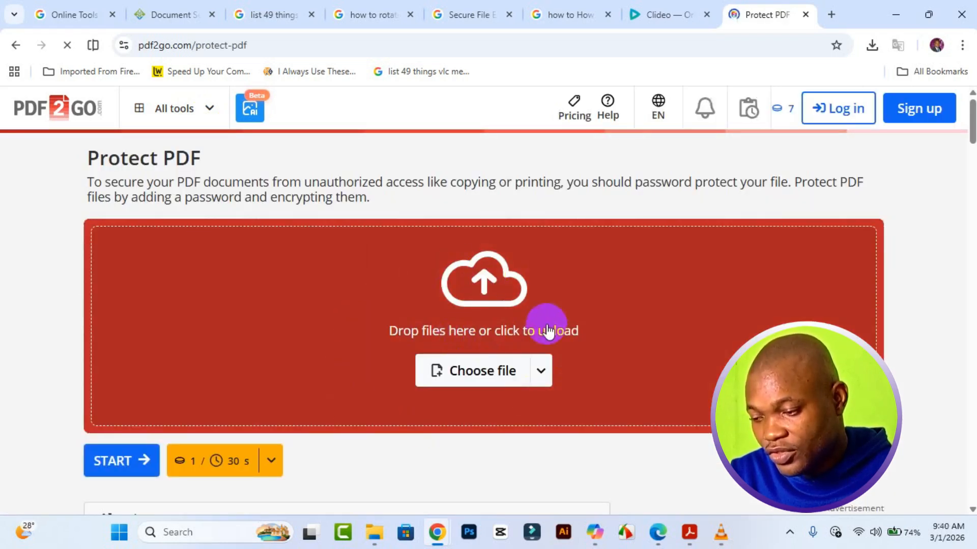
- Upload my DOC.pdf from the Desktop to the Protect PDF tool
click(483, 373)
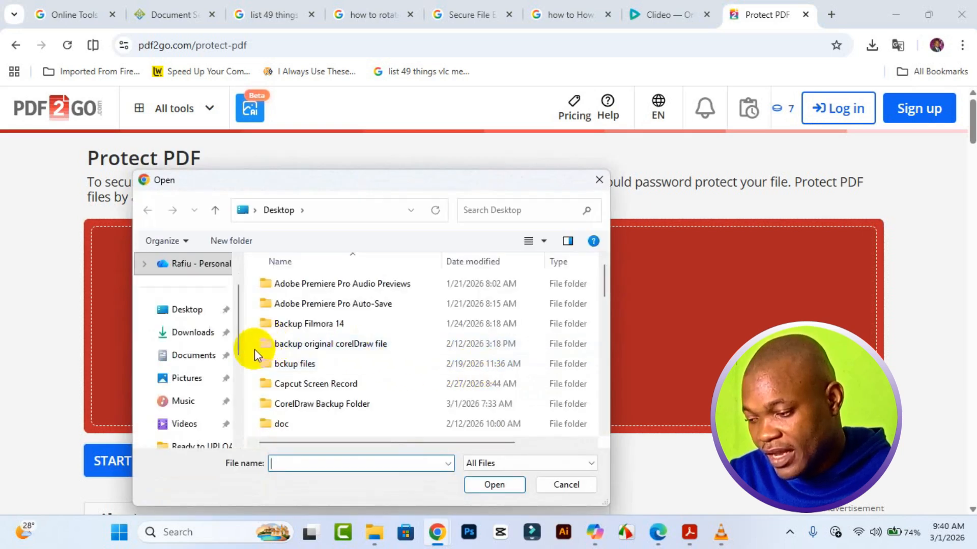
scroll(257, 349, down, 6)
scroll(301, 392, down, 3)
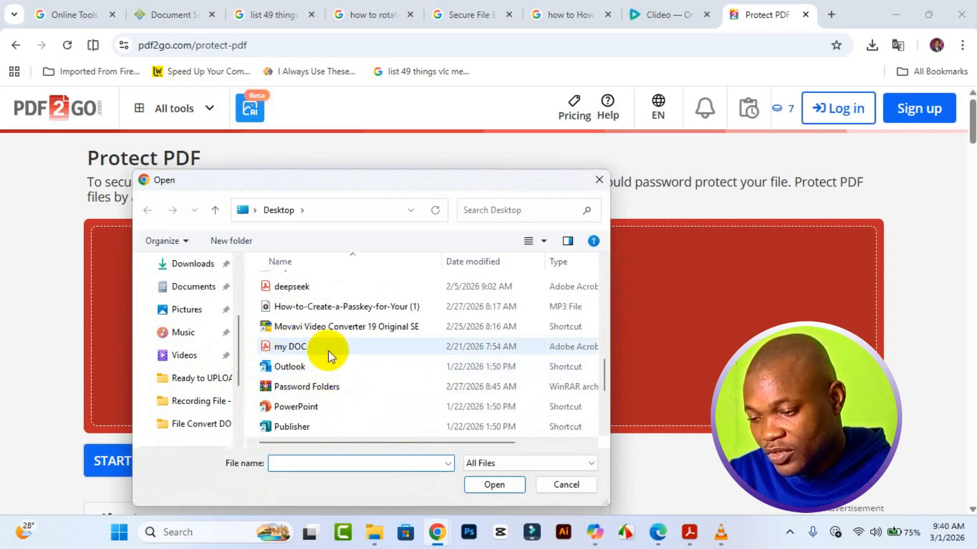
click(324, 351)
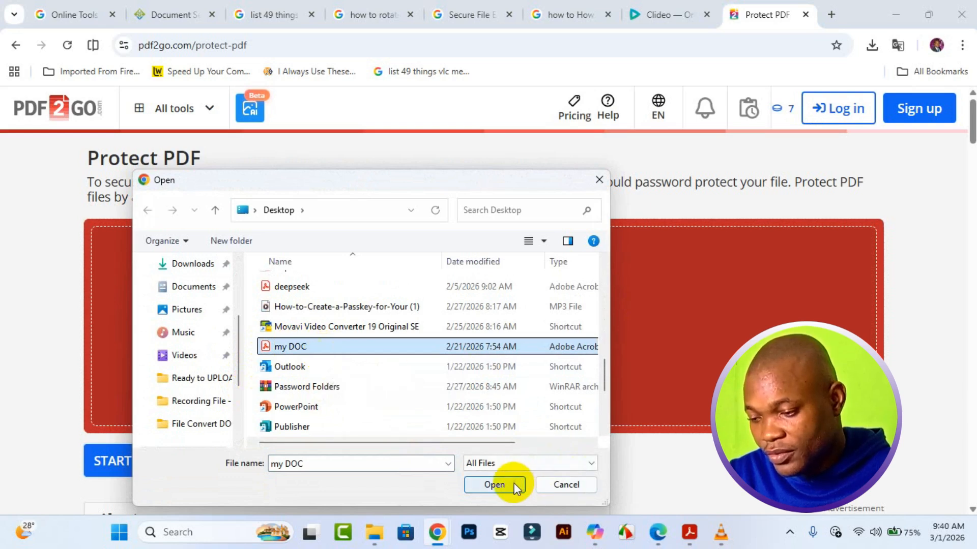
click(494, 484)
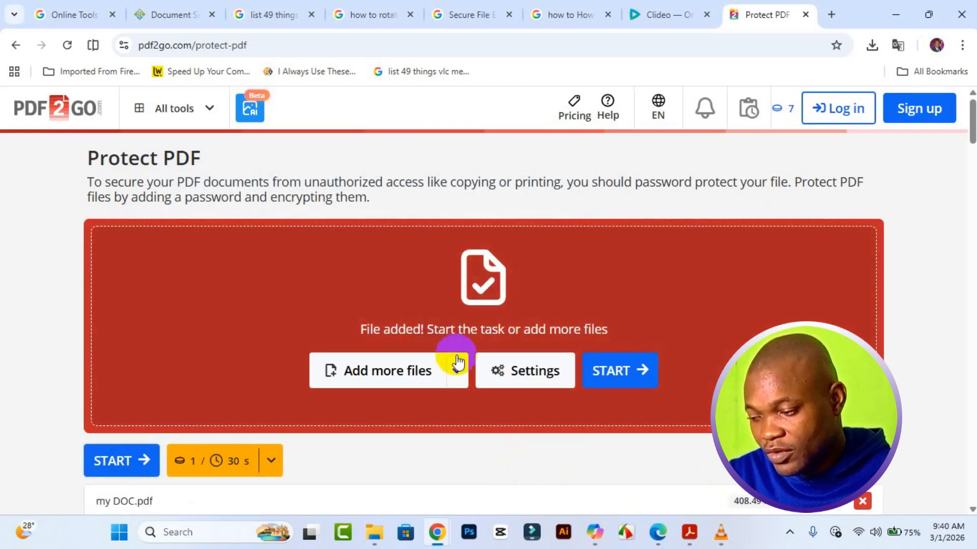
- Enter the four-character open password in the Settings password fields
scroll(475, 410, down, 5)
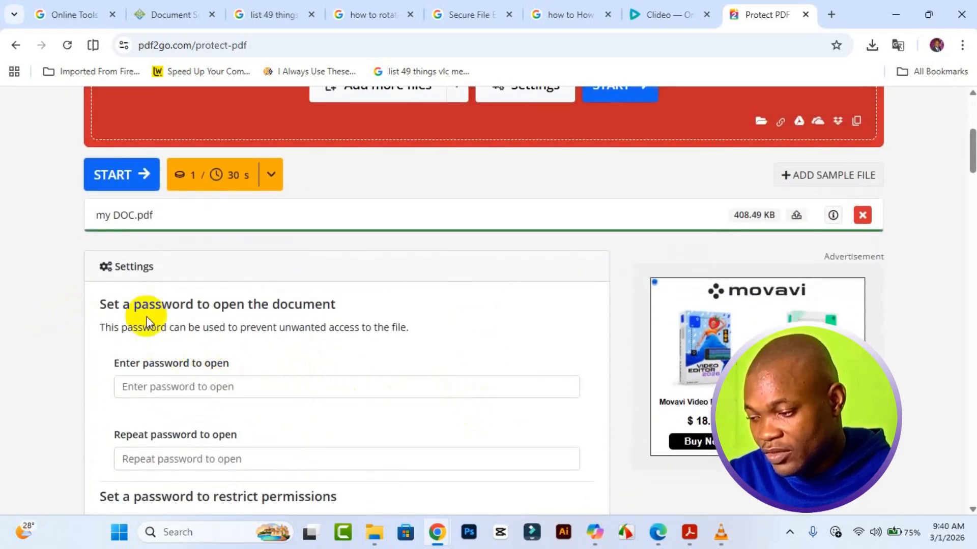
scroll(289, 353, down, 1)
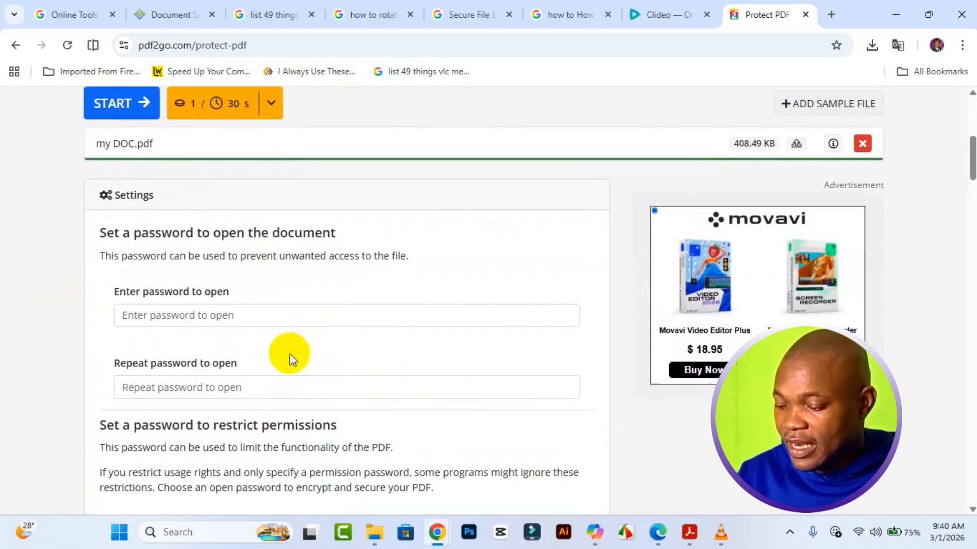
click(264, 322)
text(123)
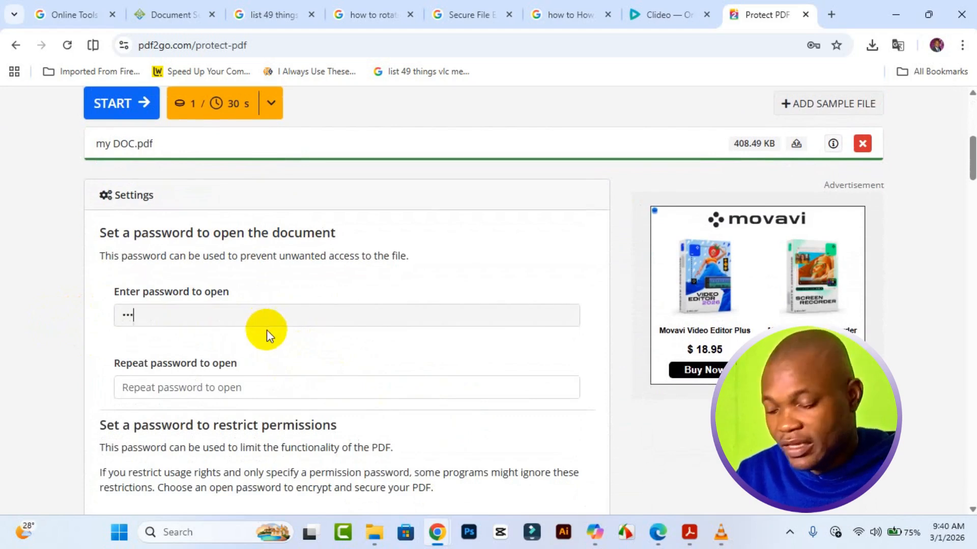
text(4)
click(274, 393)
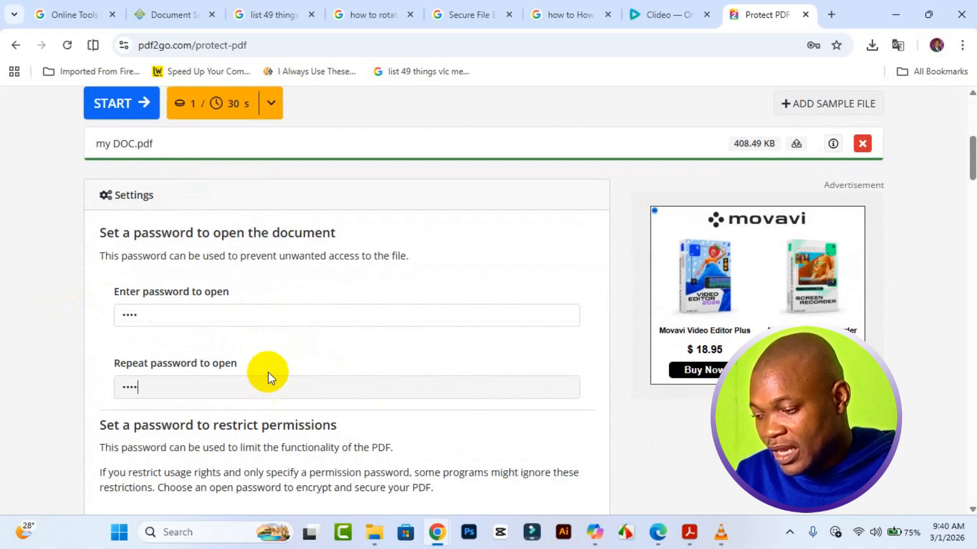
scroll(268, 371, down, 3)
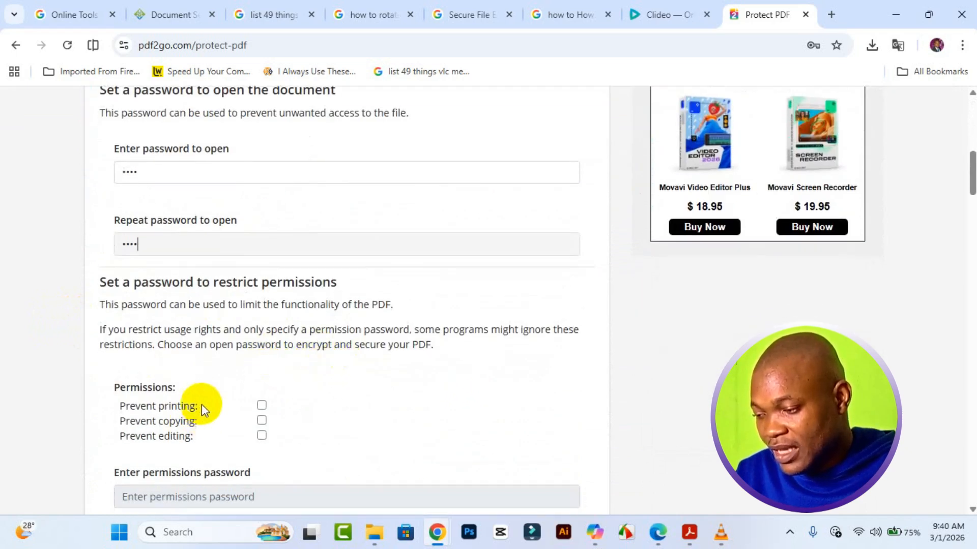
scroll(203, 408, down, 1)
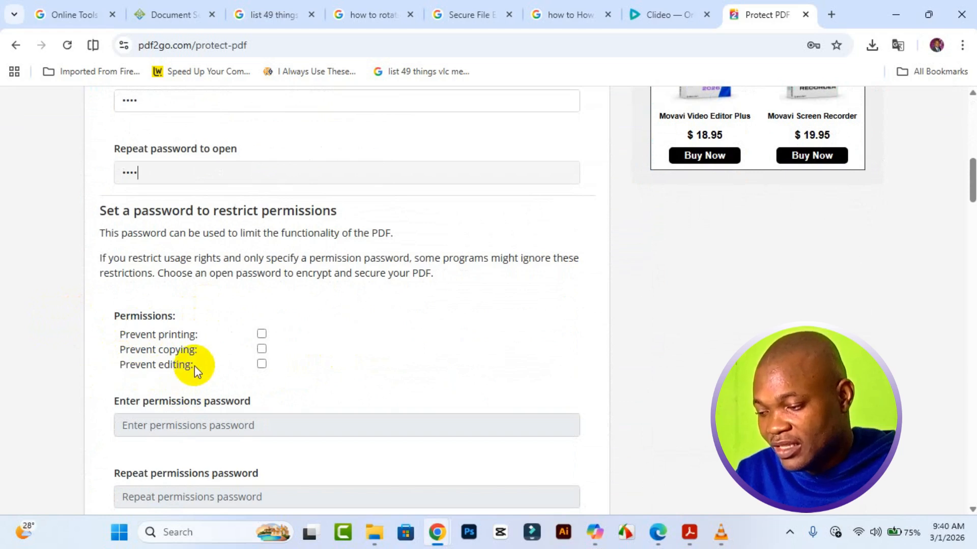
- Check Prevent editing and enter the four-character permissions password in both fields
click(261, 364)
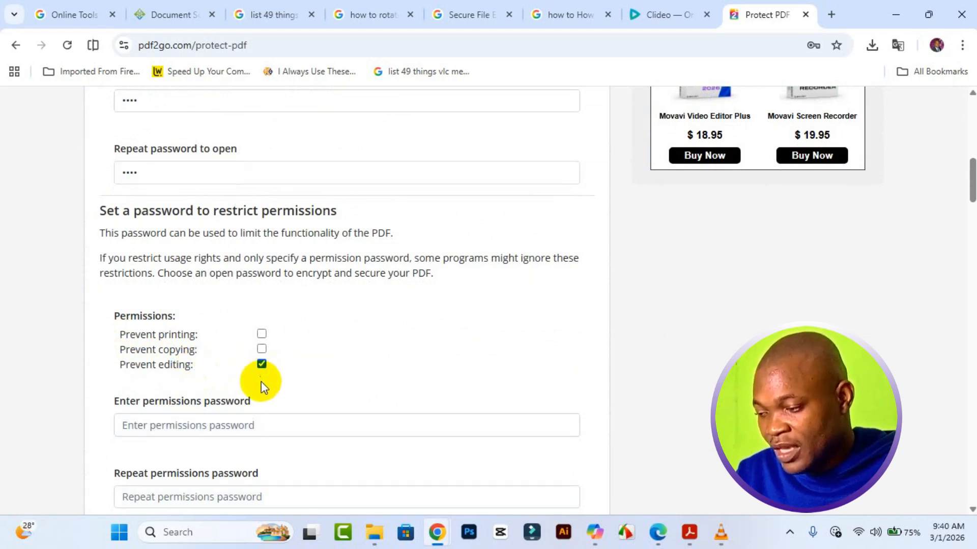
scroll(301, 387, down, 1)
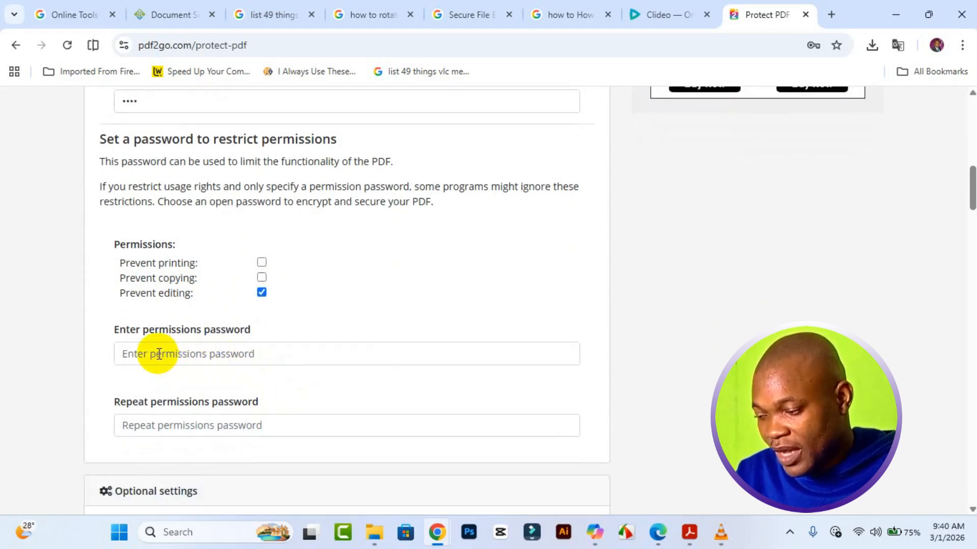
click(212, 357)
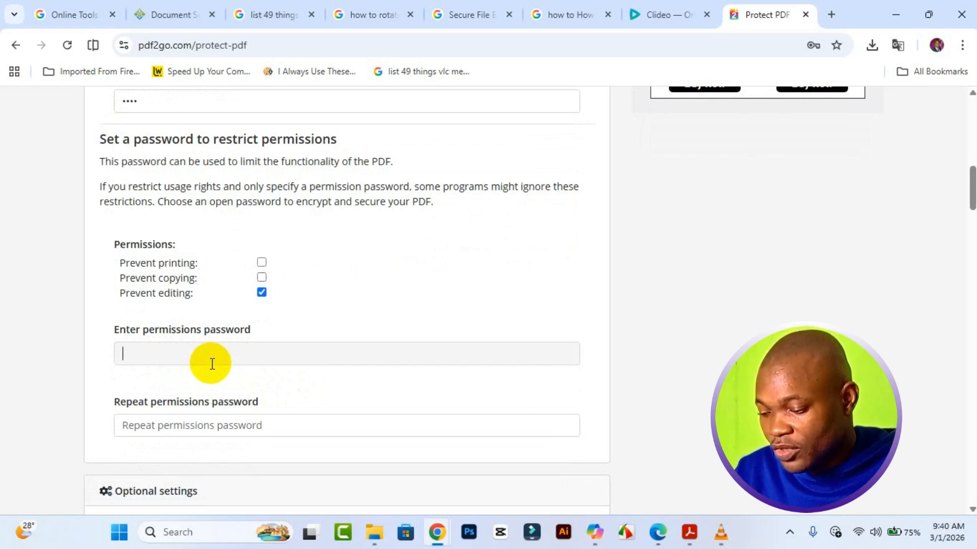
text(1234)
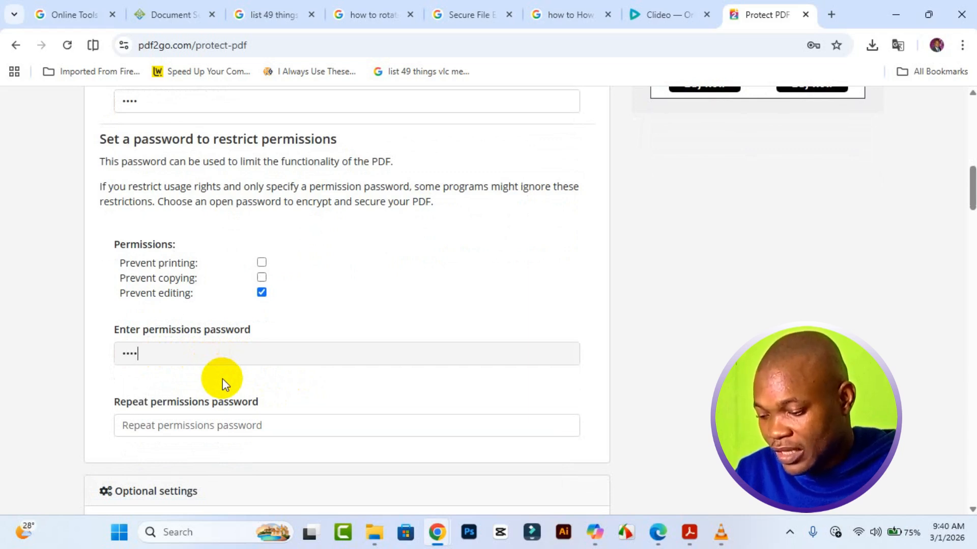
click(231, 432)
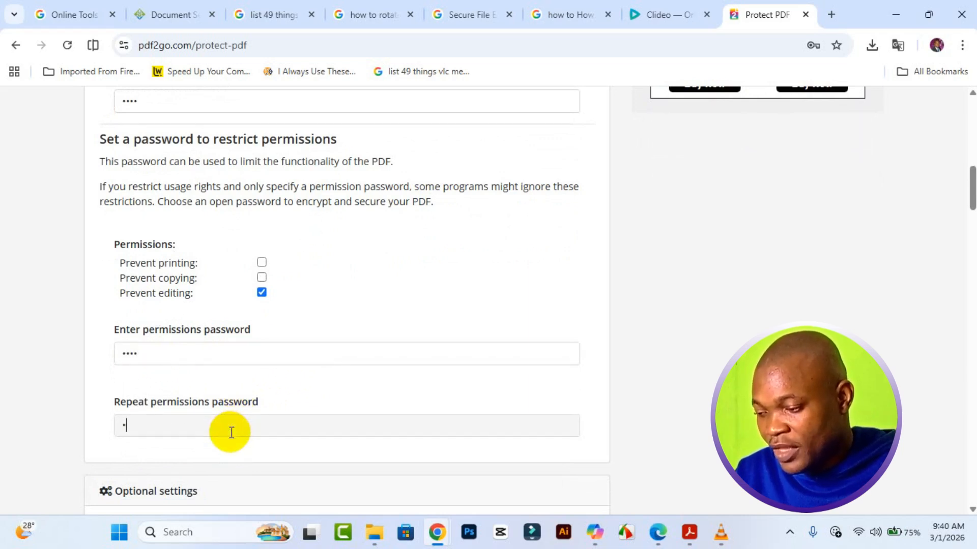
scroll(289, 435, down, 3)
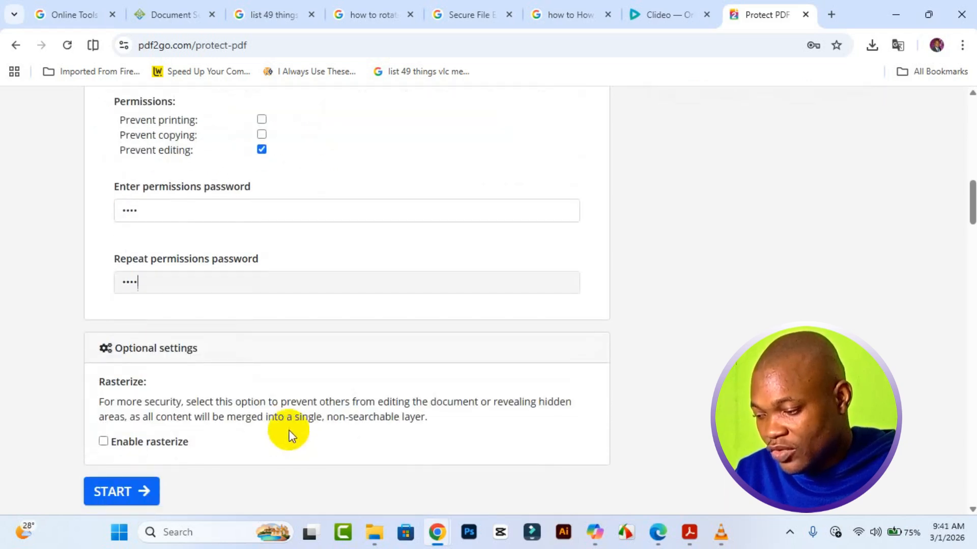
- Enable rasterize, protect my DOC.pdf, and download the 336.46 KB result
click(104, 442)
scroll(195, 460, down, 3)
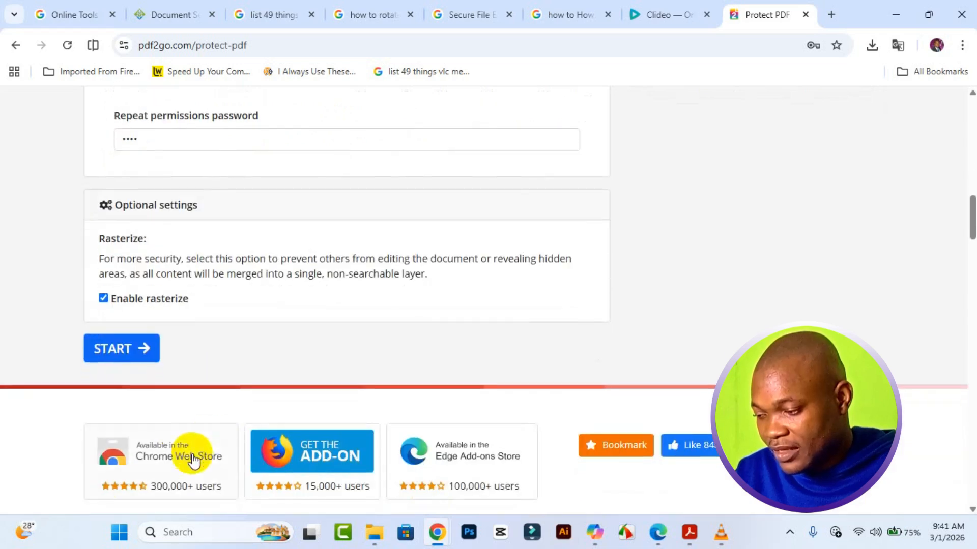
click(130, 356)
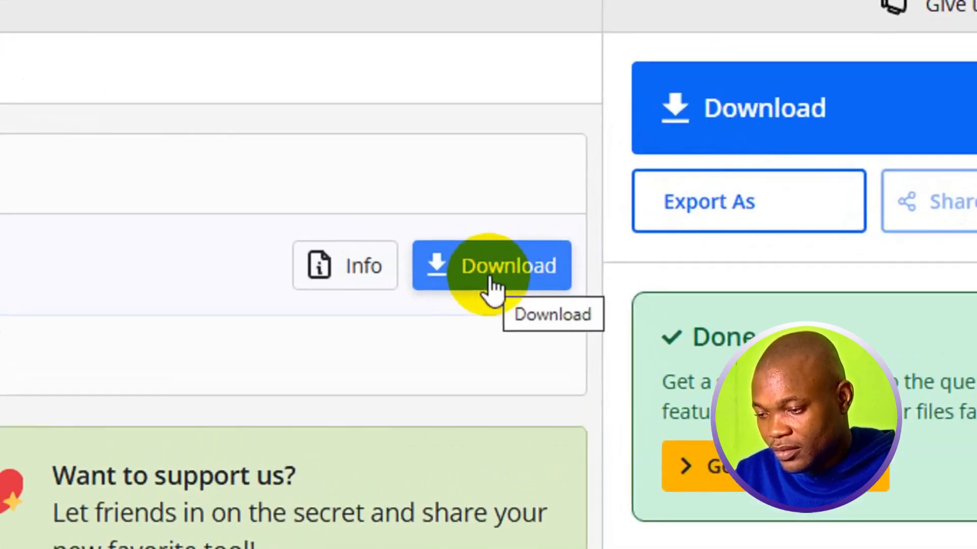
click(625, 287)
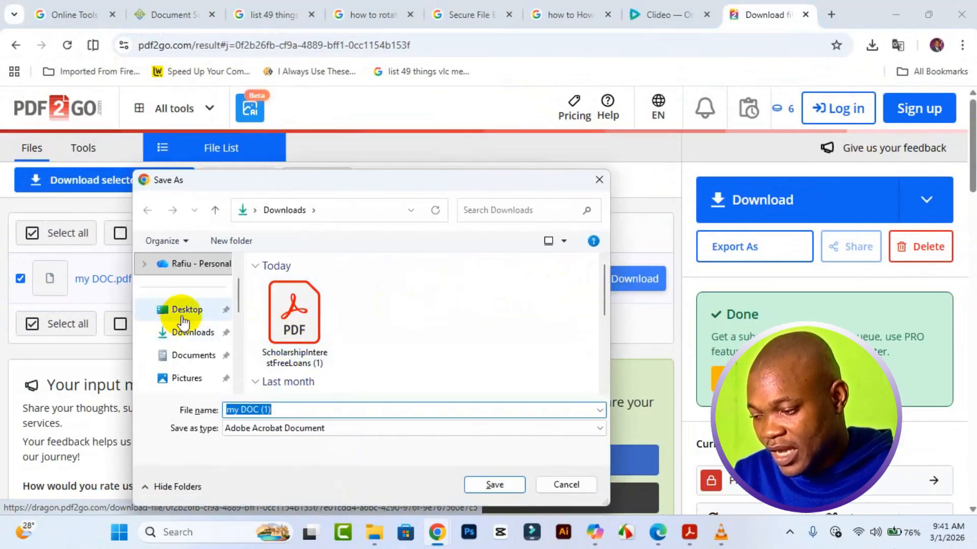
- Save the protected PDF to Downloads as 'my DOC (Prevent Editing)'
click(196, 332)
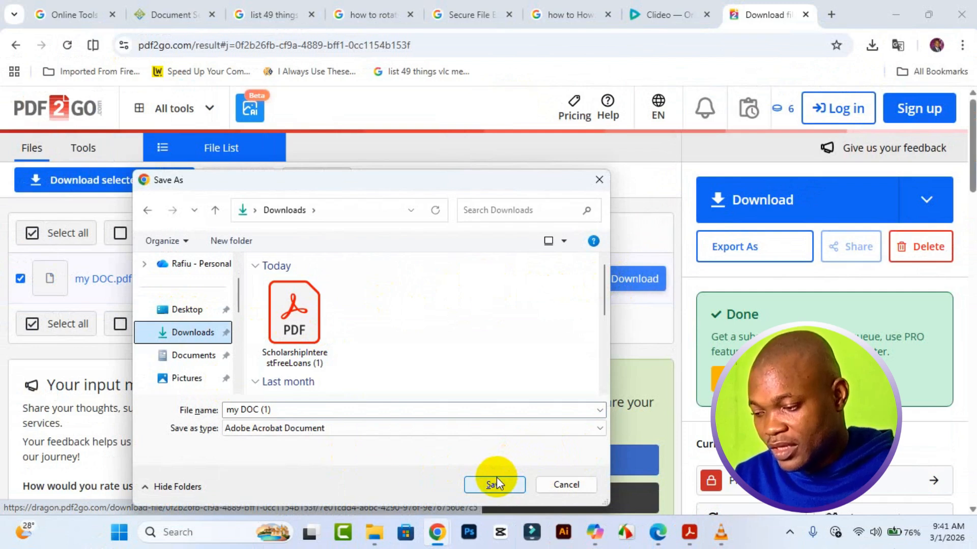
click(280, 410)
double_click(275, 410)
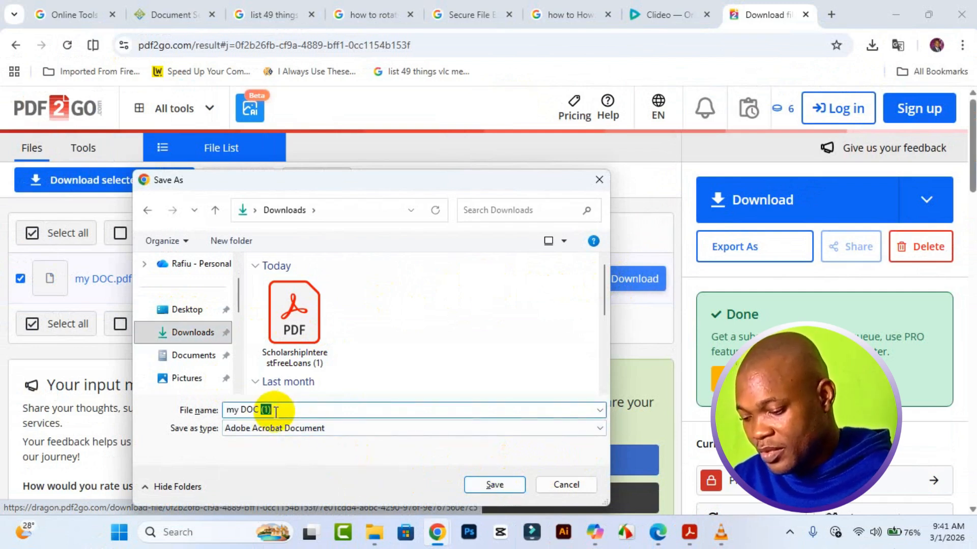
text((Prevent )
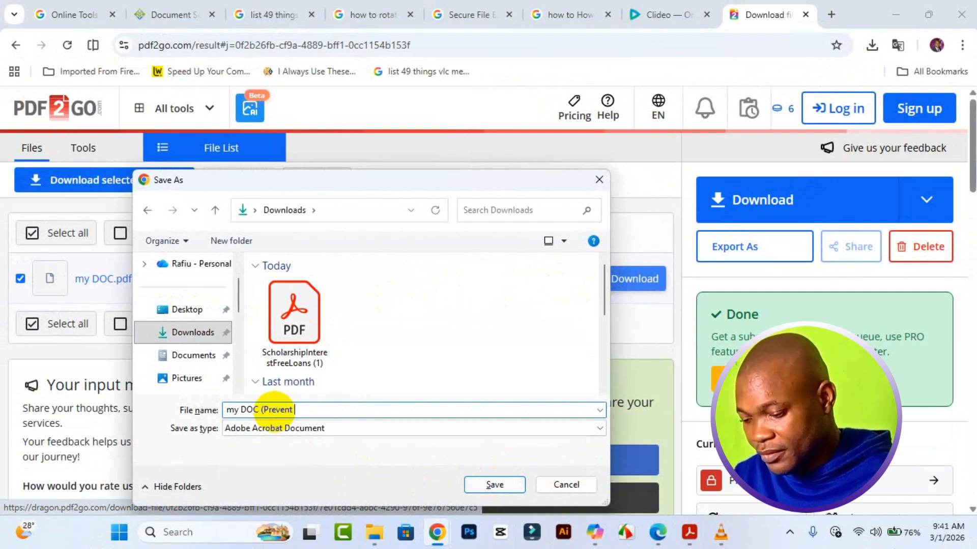
text(Editing)
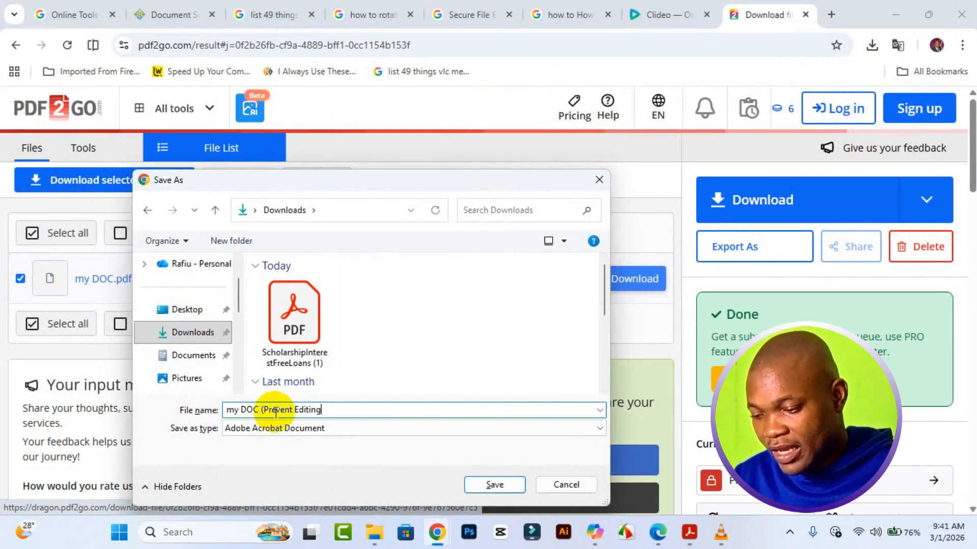
text())
click(476, 491)
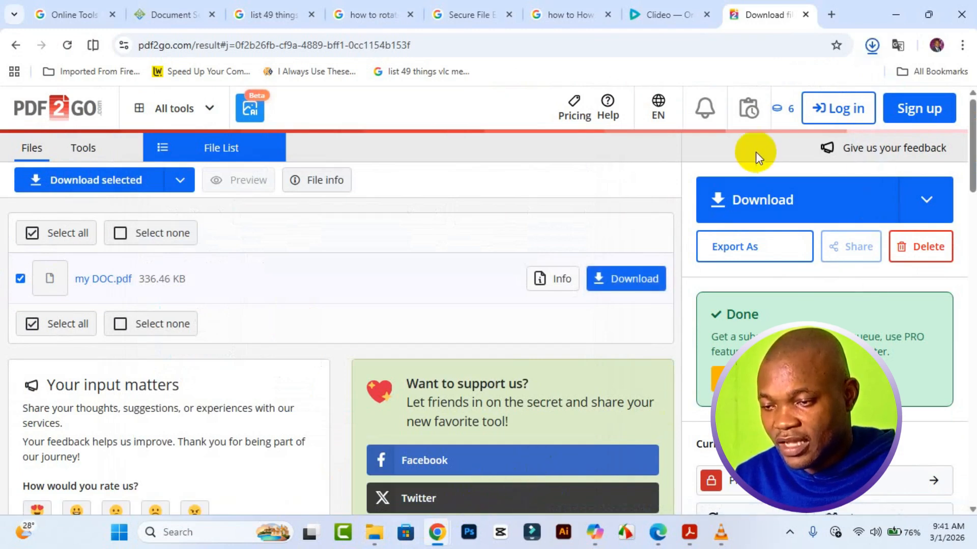
- Open the downloaded my DOC (Prevent Editing).pdf in Acrobat and unlock it with the open password
click(871, 47)
click(816, 102)
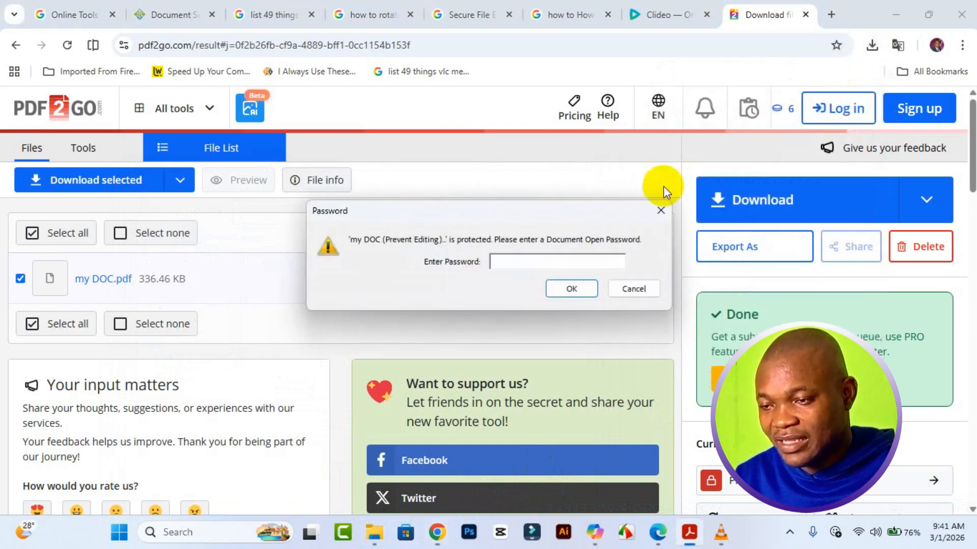
click(895, 14)
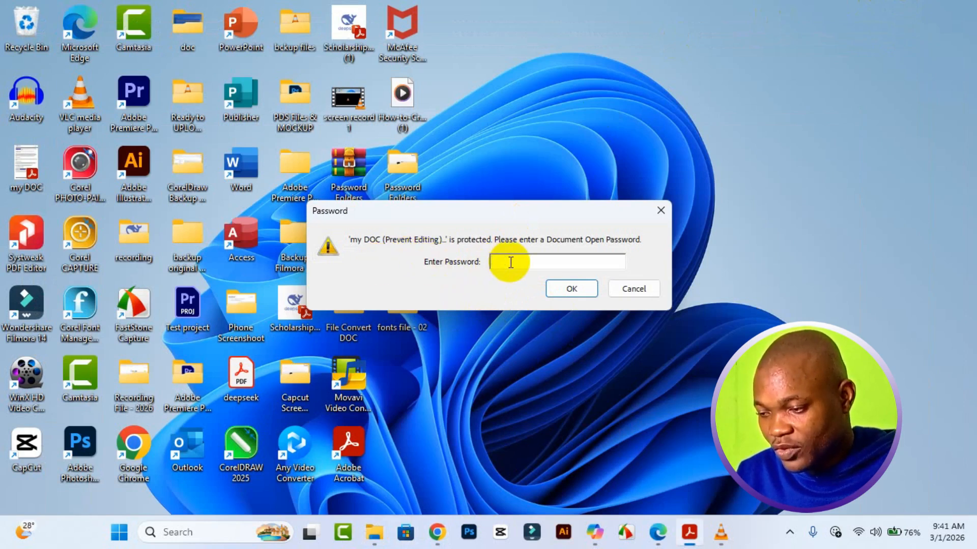
text(***)
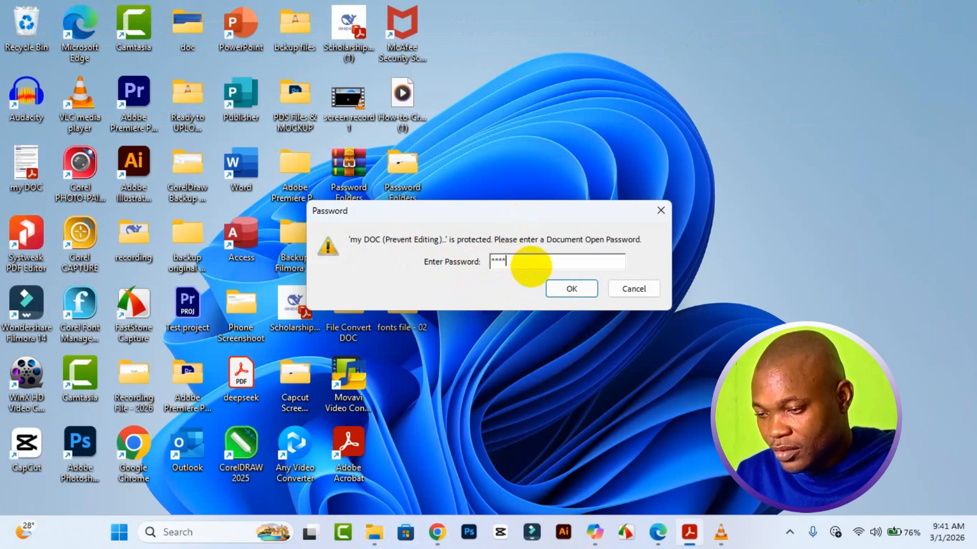
click(584, 288)
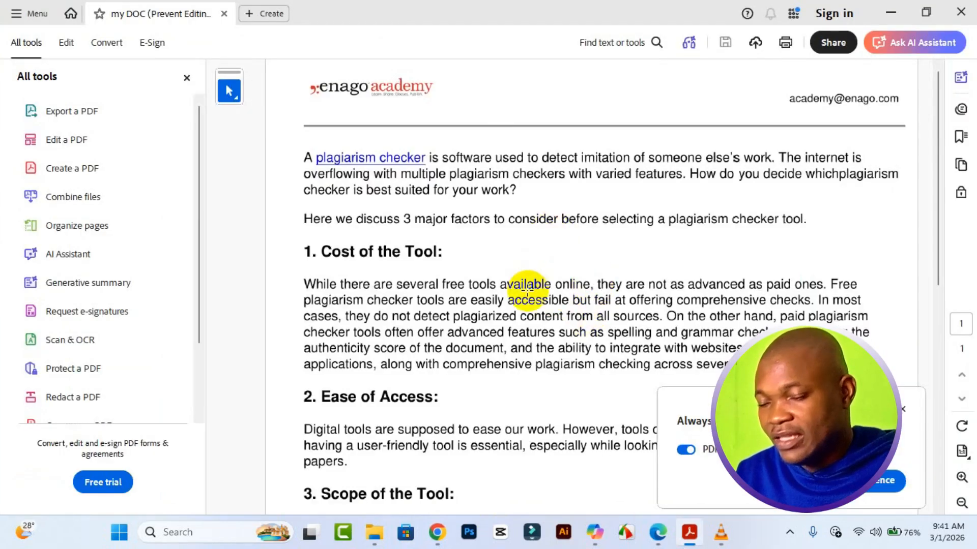
- Show the PDF's Security properties to confirm printing and copying allowed, editing restricted
scroll(523, 288, down, 3)
scroll(524, 295, up, 3)
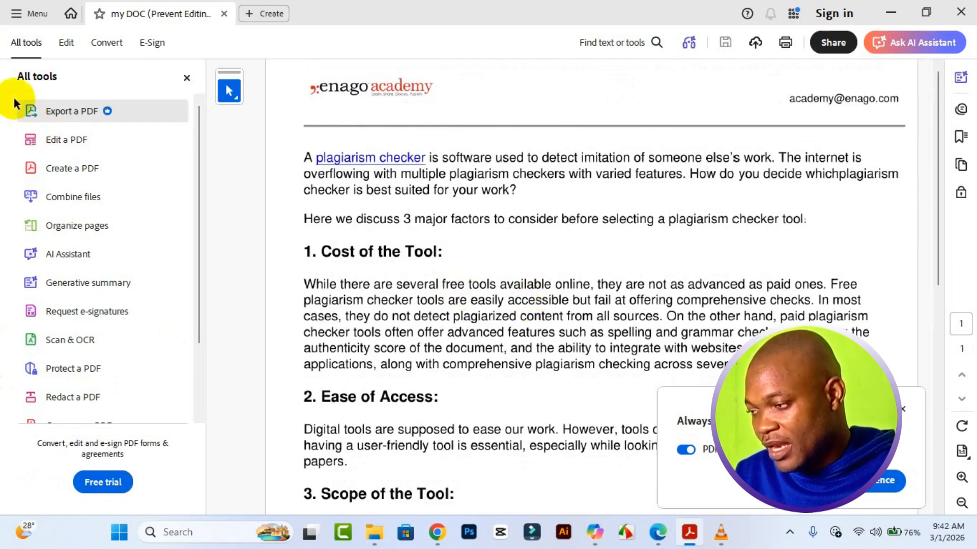
click(18, 20)
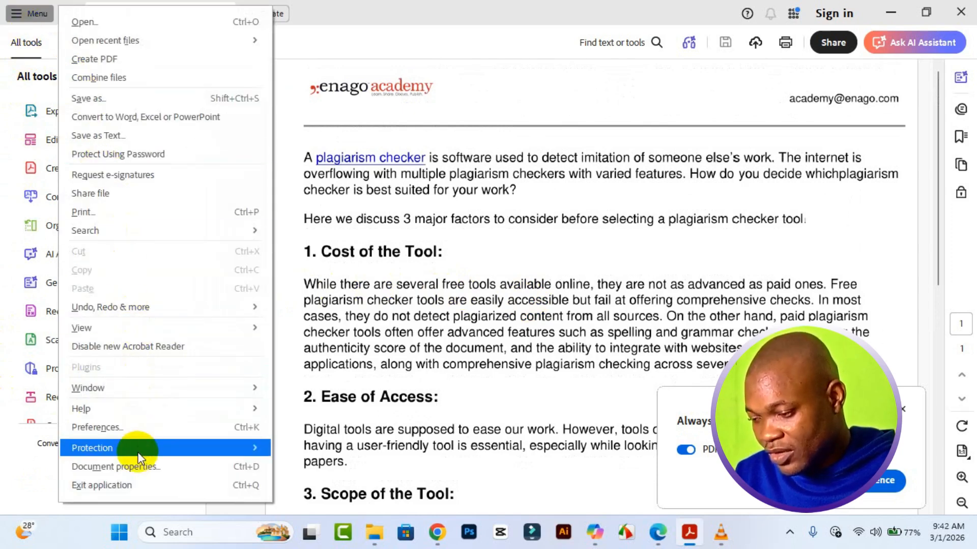
mouse_move(136, 450)
click(350, 454)
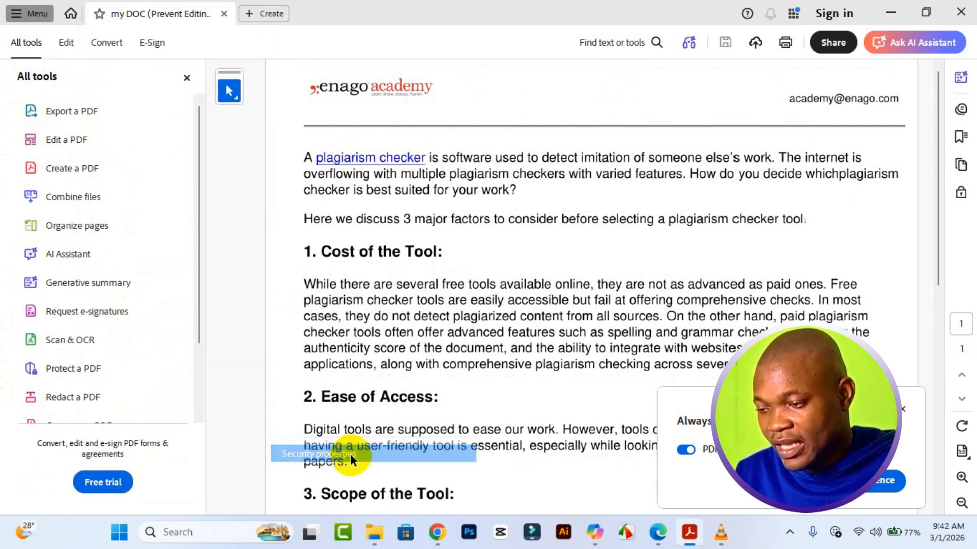